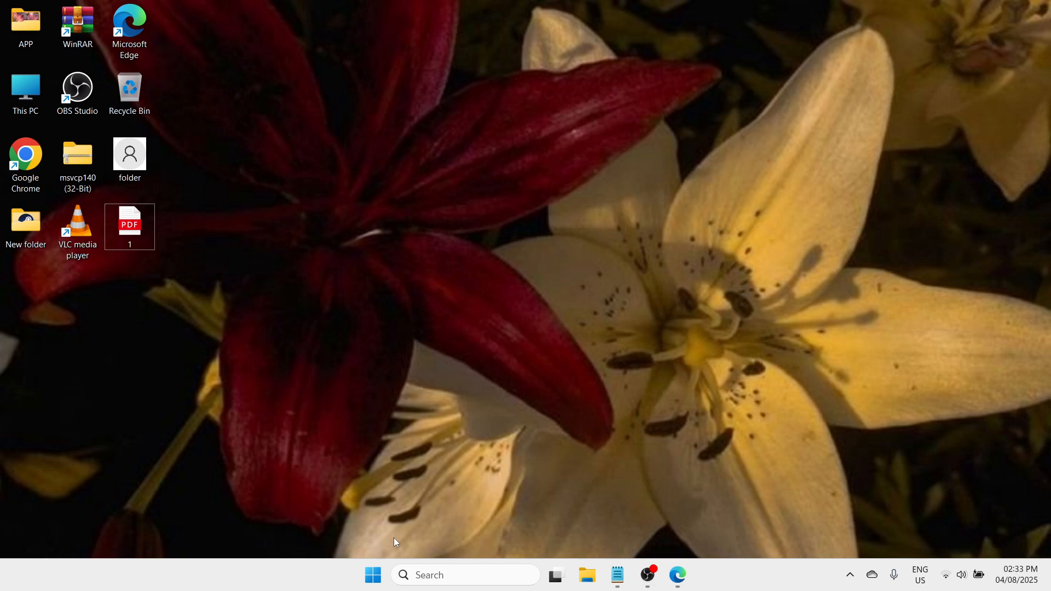
Open Disk Management and reposition its window near the middle of the desktop
right_click(372, 574)
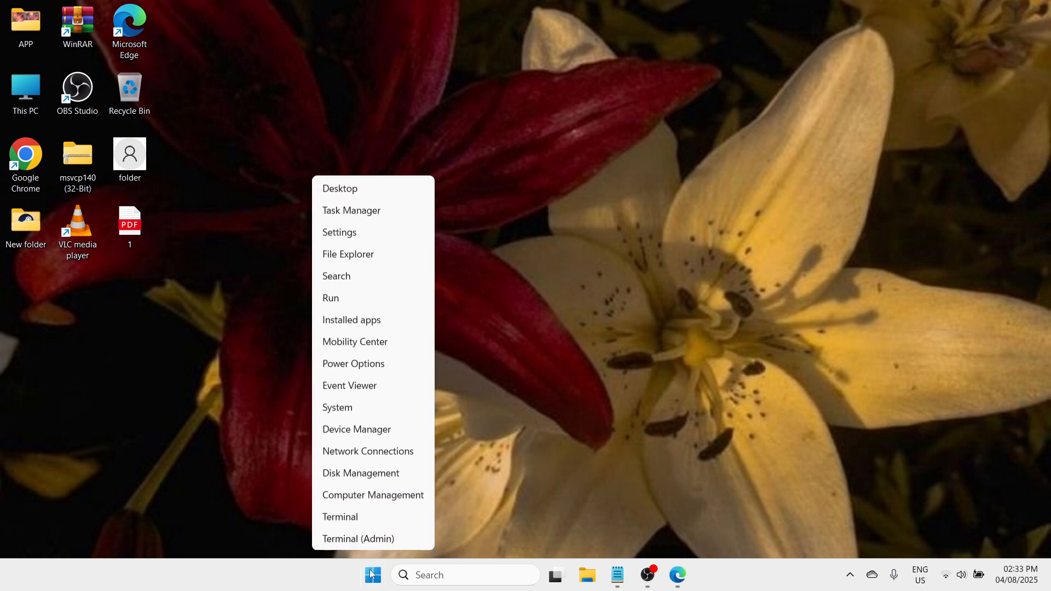
left_click(355, 480)
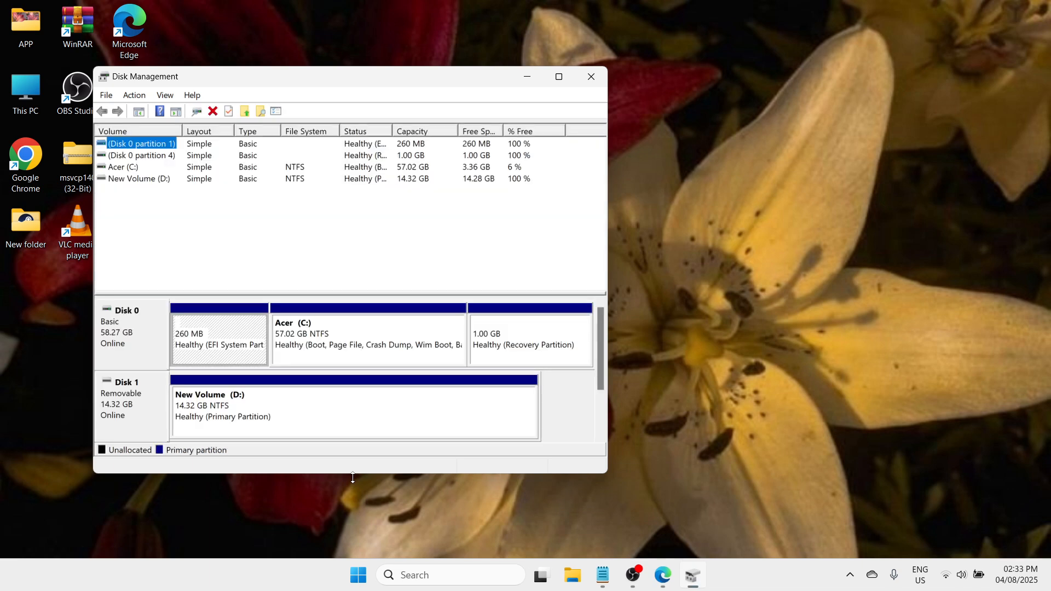
left_click_drag(404, 79, 557, 93)
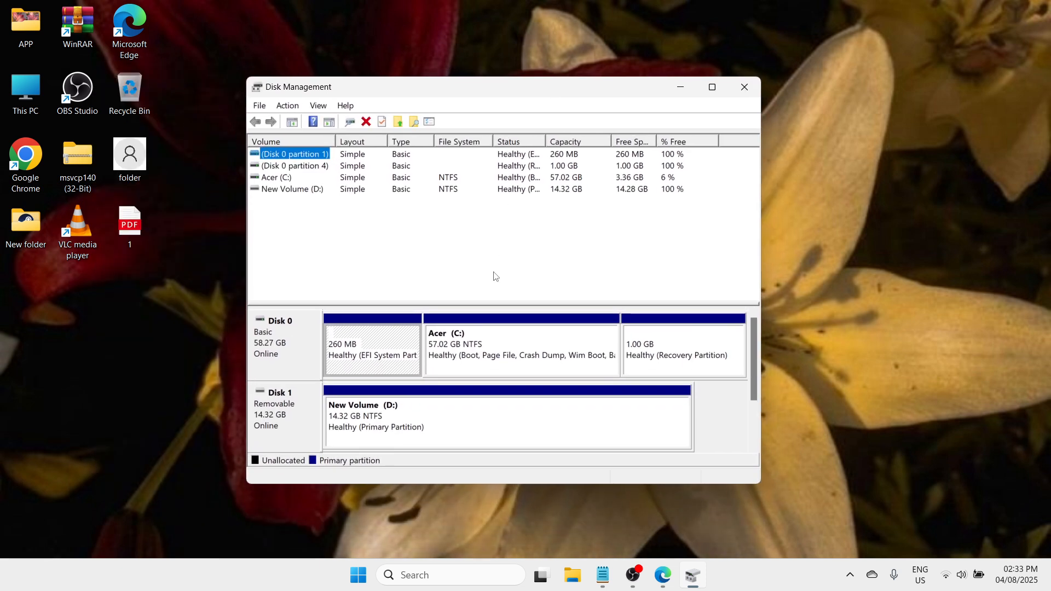
mouse_move(519, 93)
left_mouse_down()
mouse_move(532, 122)
mouse_move(525, 96)
left_mouse_up()
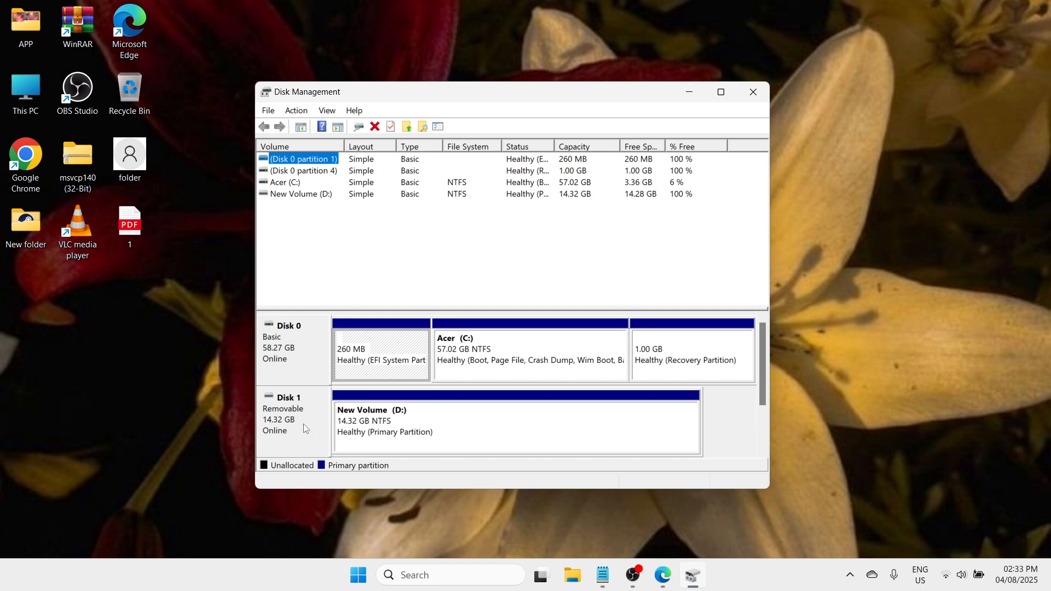
Shrink New Volume (D:) on removable Disk 1 by 1000 MB to free up unallocated space
left_click(519, 439)
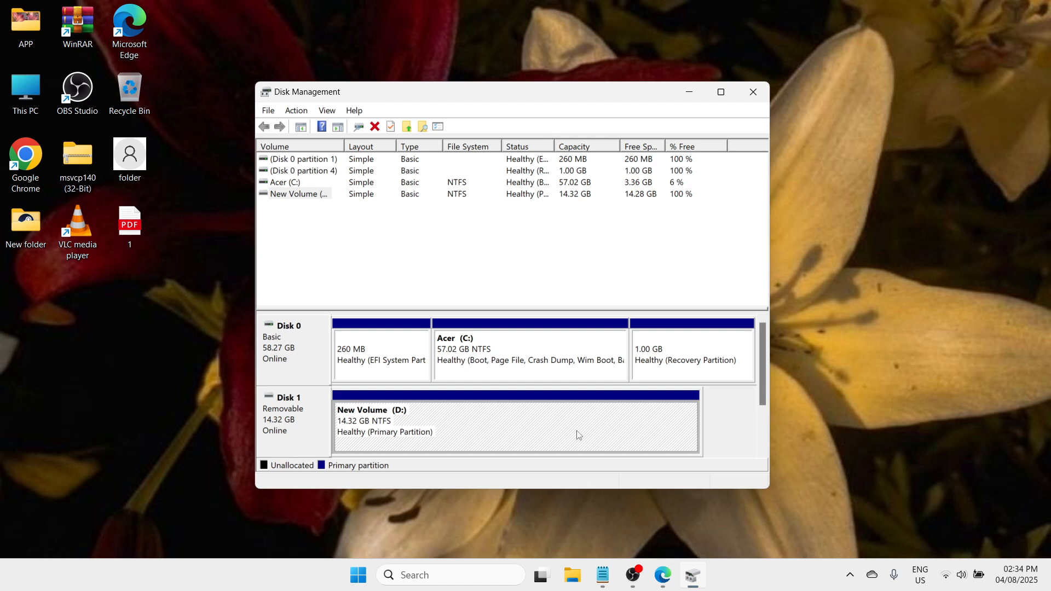
right_click(539, 434)
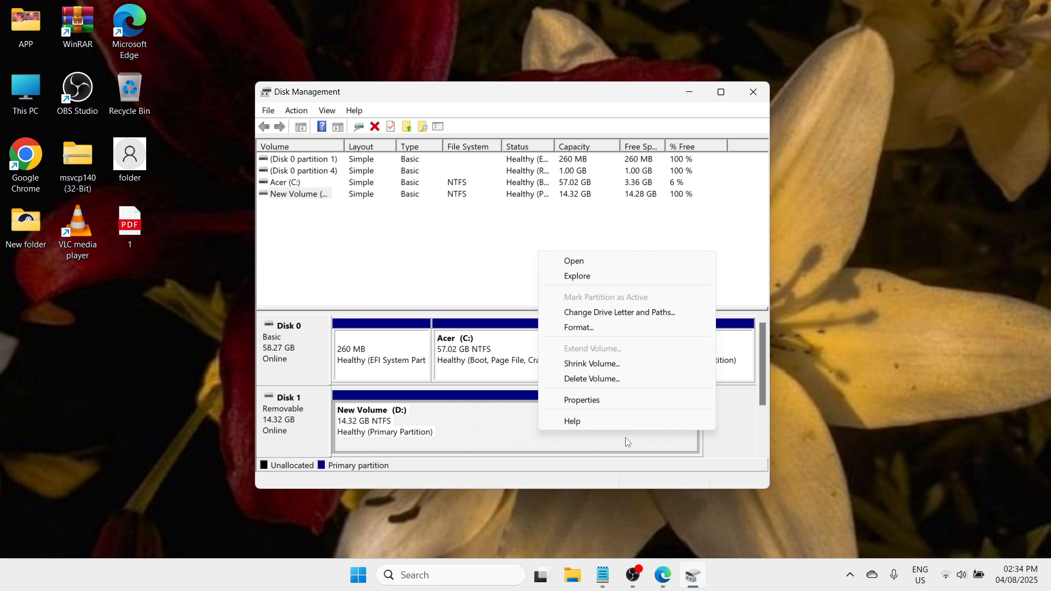
left_click(589, 364)
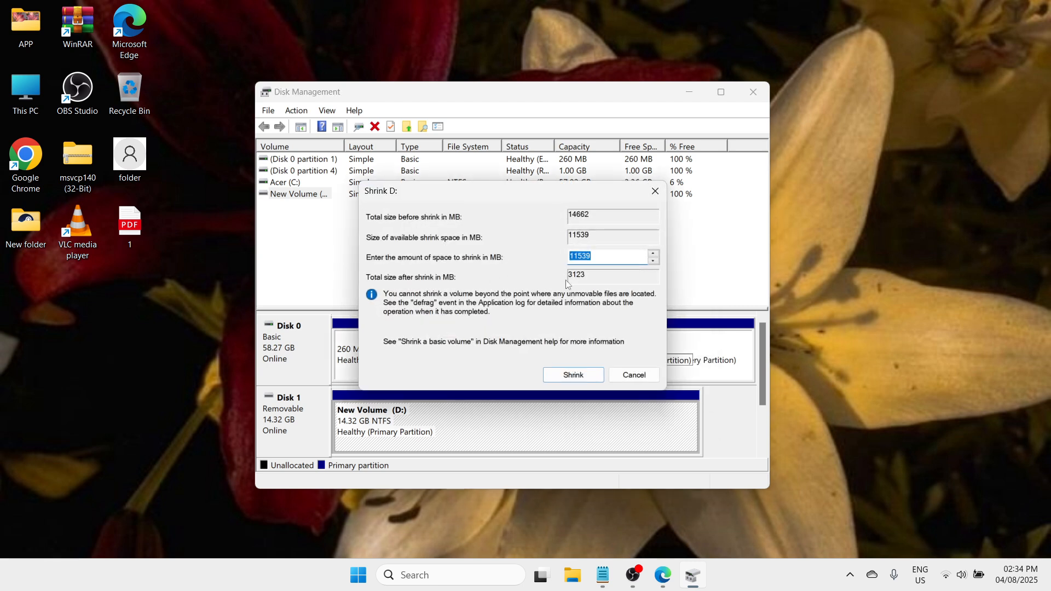
mouse_move(504, 199)
left_mouse_down()
mouse_move(521, 263)
mouse_move(508, 200)
left_mouse_up()
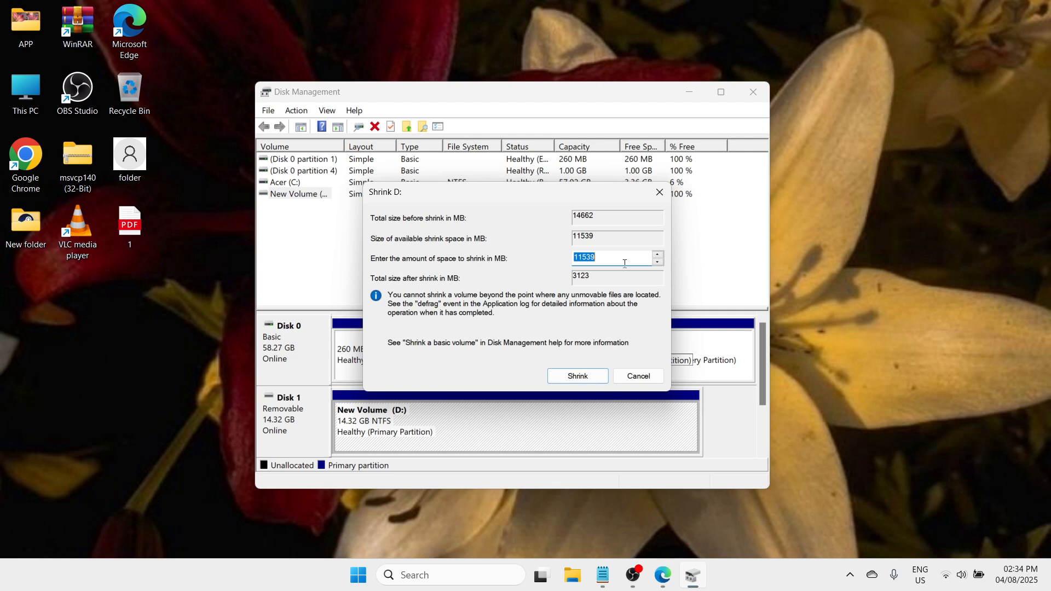
left_click(606, 261)
key("BackSpace")
key("BackSpace")
key("BackSpace")
key("BackSpace")
key("BackSpace")
type("1000")
mouse_move(594, 259)
left_mouse_down()
mouse_move(576, 260)
mouse_move(605, 258)
mouse_move(569, 257)
mouse_move(602, 259)
left_mouse_up()
mouse_move(596, 257)
left_mouse_down()
mouse_move(564, 257)
mouse_move(596, 259)
left_mouse_up()
left_click(577, 380)
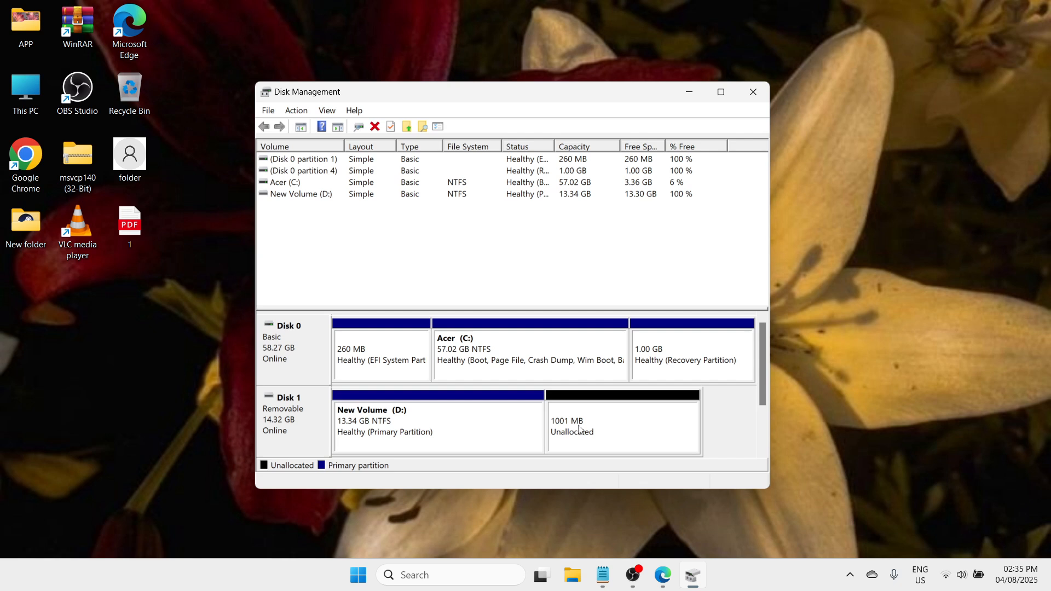
Start a new simple volume in Disk 1's unallocated space, accepting the volume size of 1000 MB
left_click(609, 426)
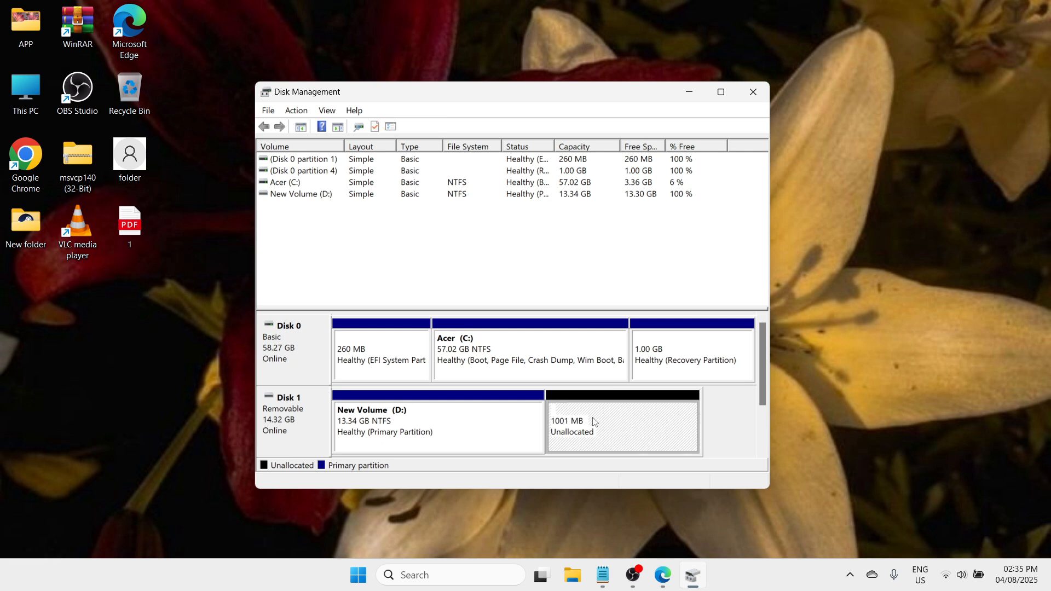
right_click(615, 421)
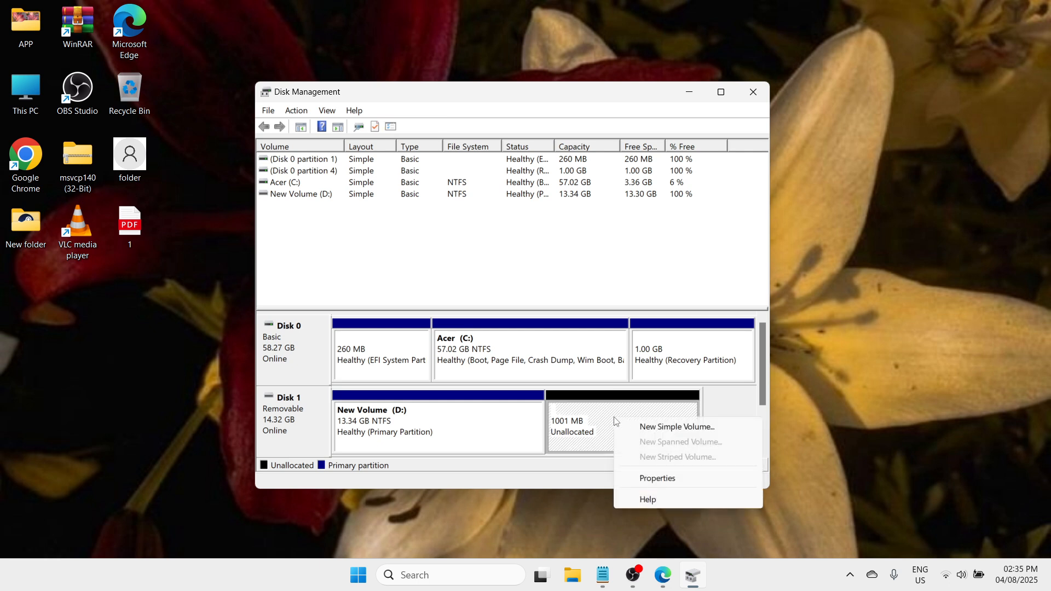
left_click(682, 430)
left_click_drag(522, 162, 635, 162)
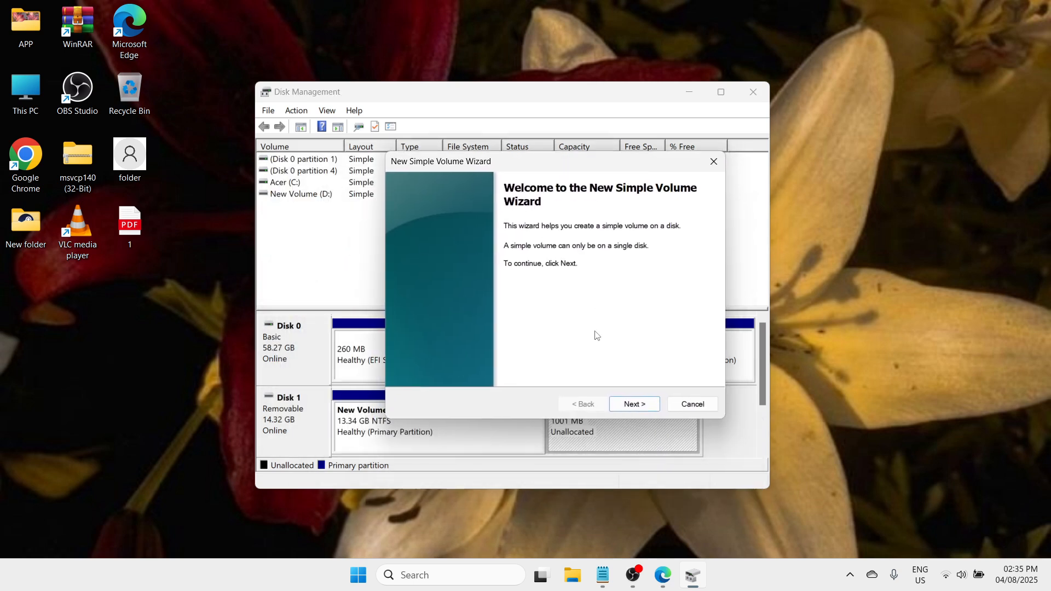
left_click(636, 405)
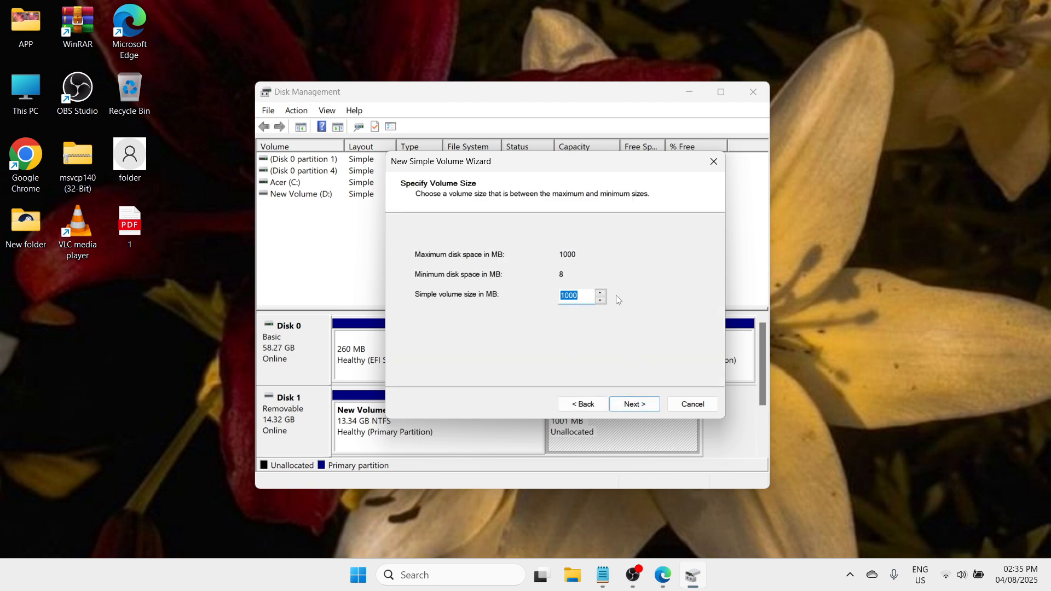
left_click(641, 405)
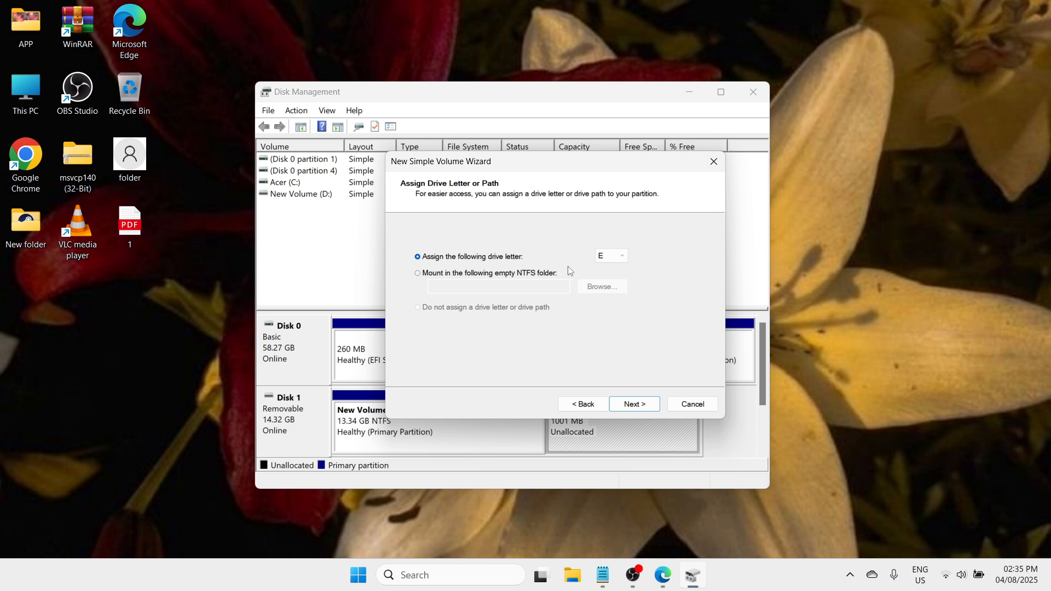
Assign drive letter E to the new volume and continue to the format settings
left_click(616, 257)
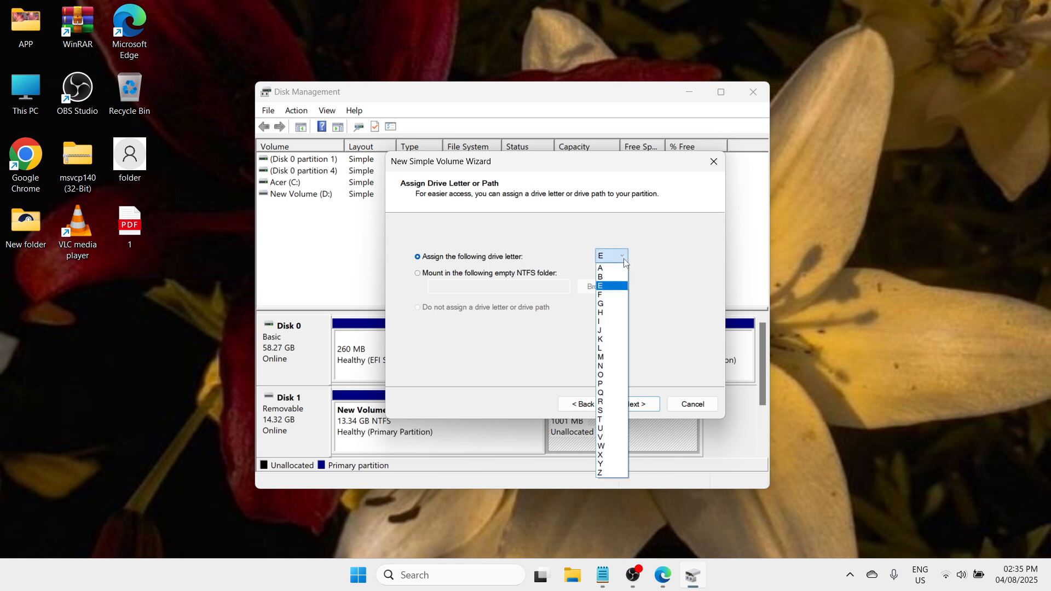
left_click(612, 290)
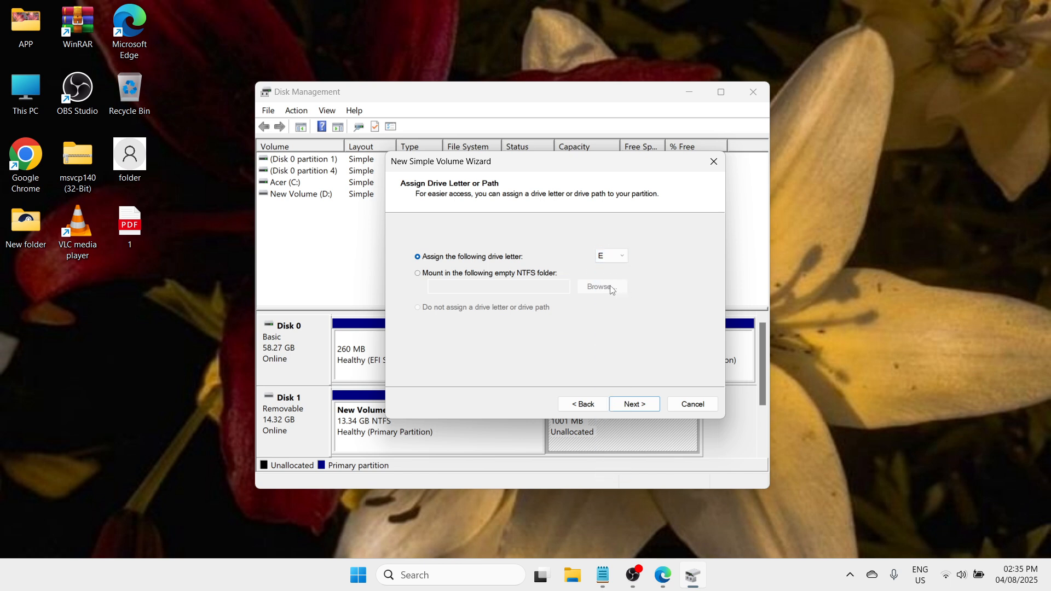
left_click(636, 405)
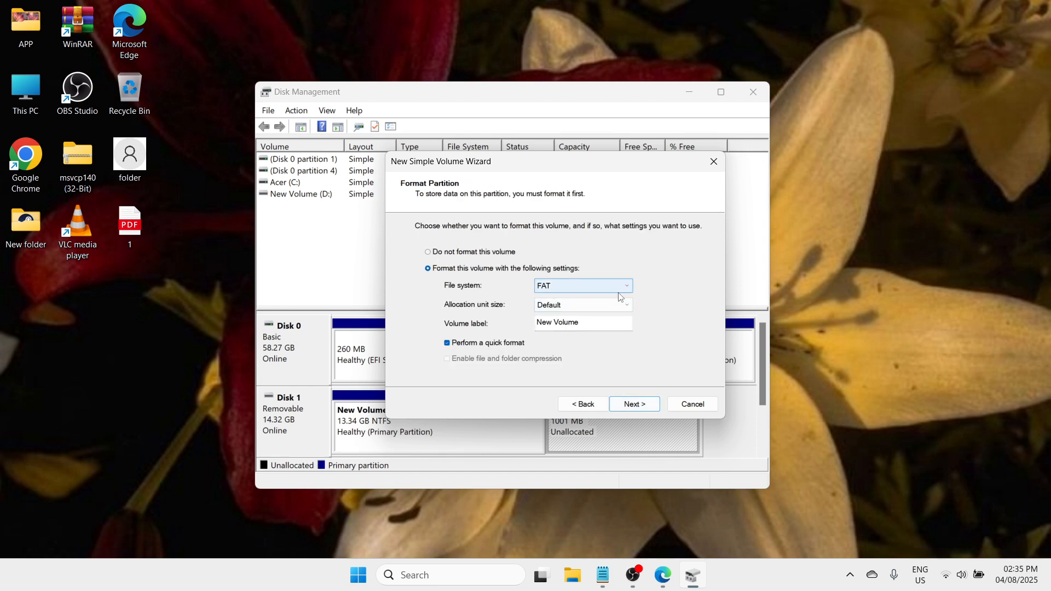
Choose NTFS as the new volume's file system, keep the remaining format defaults, and finish creating the volume
left_click(620, 290)
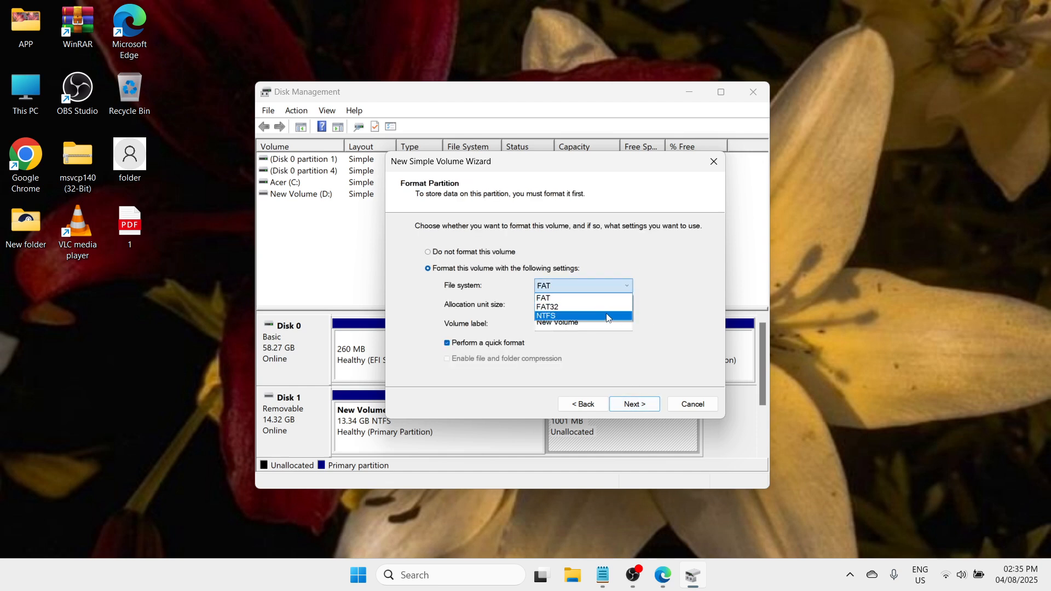
left_click(607, 316)
left_click(608, 286)
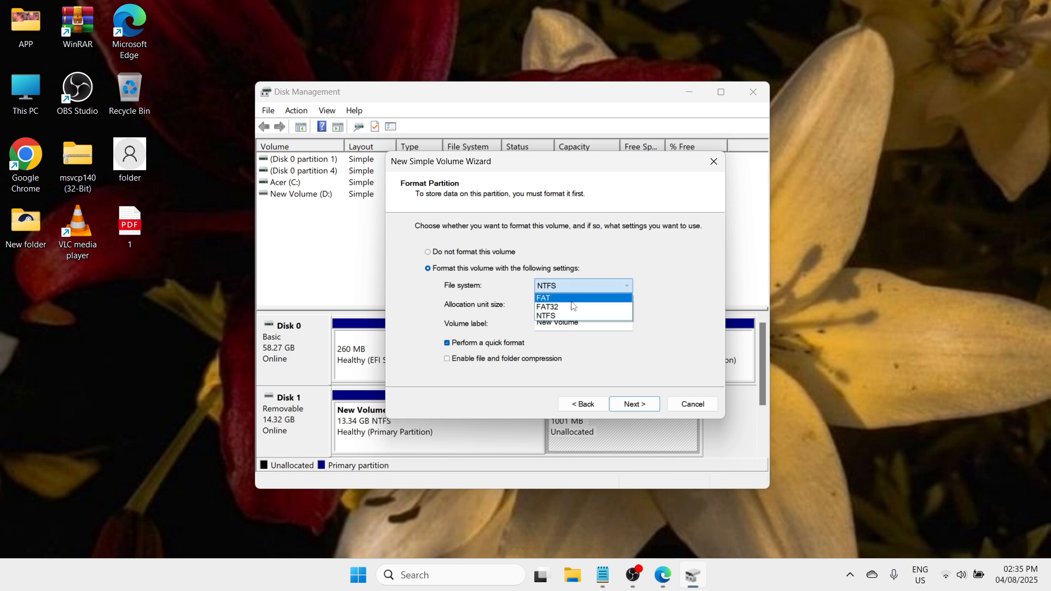
left_click(612, 317)
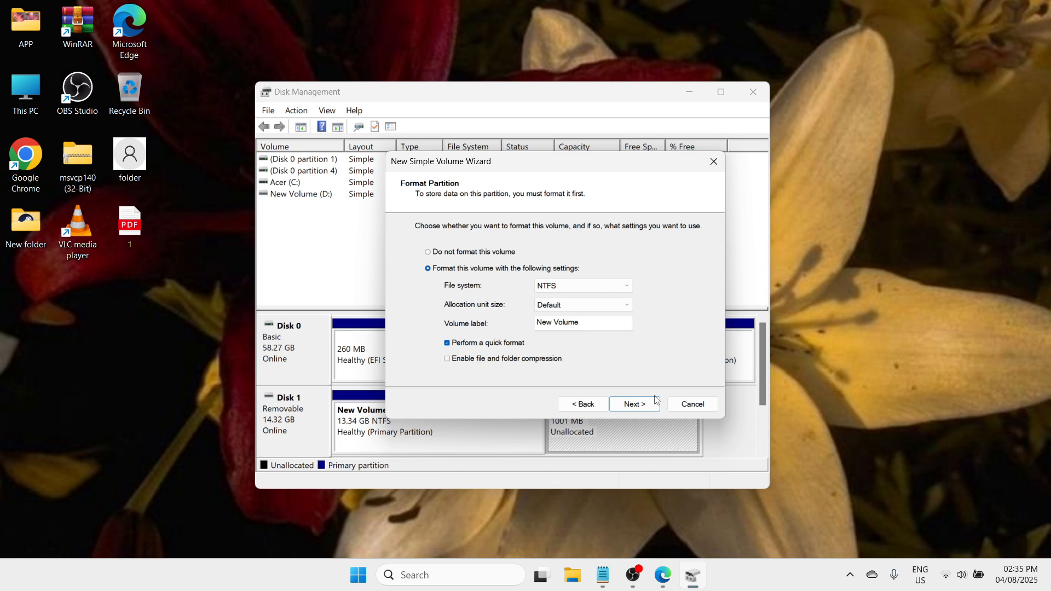
left_click(633, 407)
left_click(634, 405)
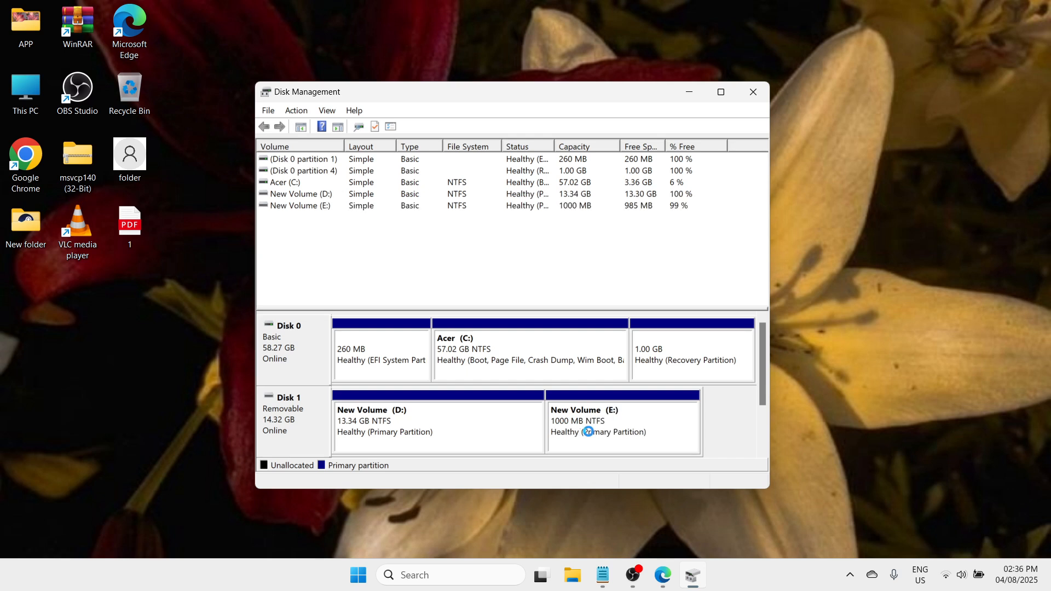
Examine the D: and E: partitions on Disk 1, and close Disk Management
left_click(634, 432)
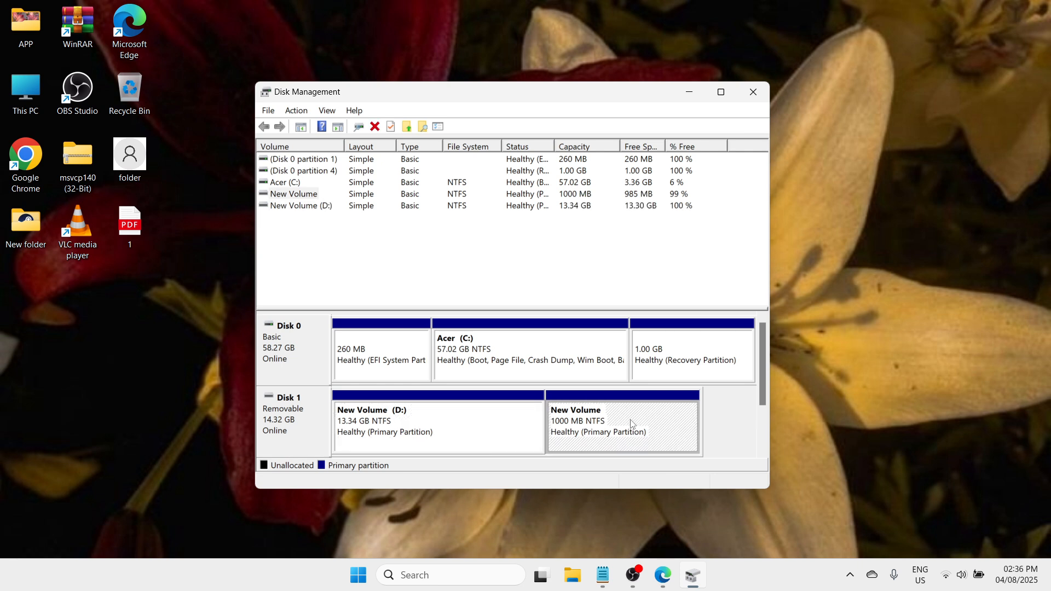
left_click(493, 427)
left_click(662, 422)
left_click(651, 431)
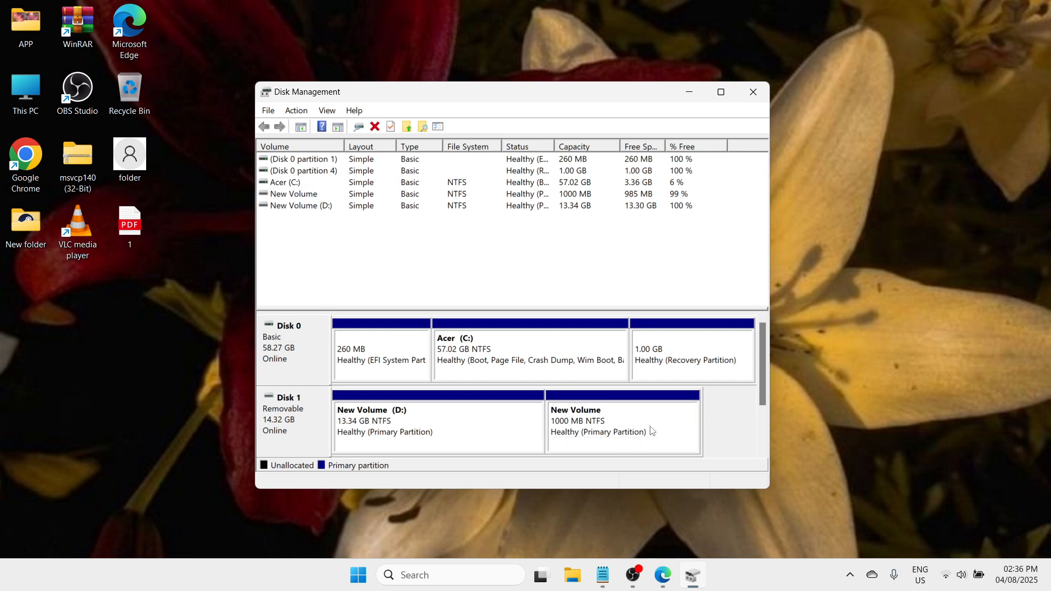
left_click(476, 430)
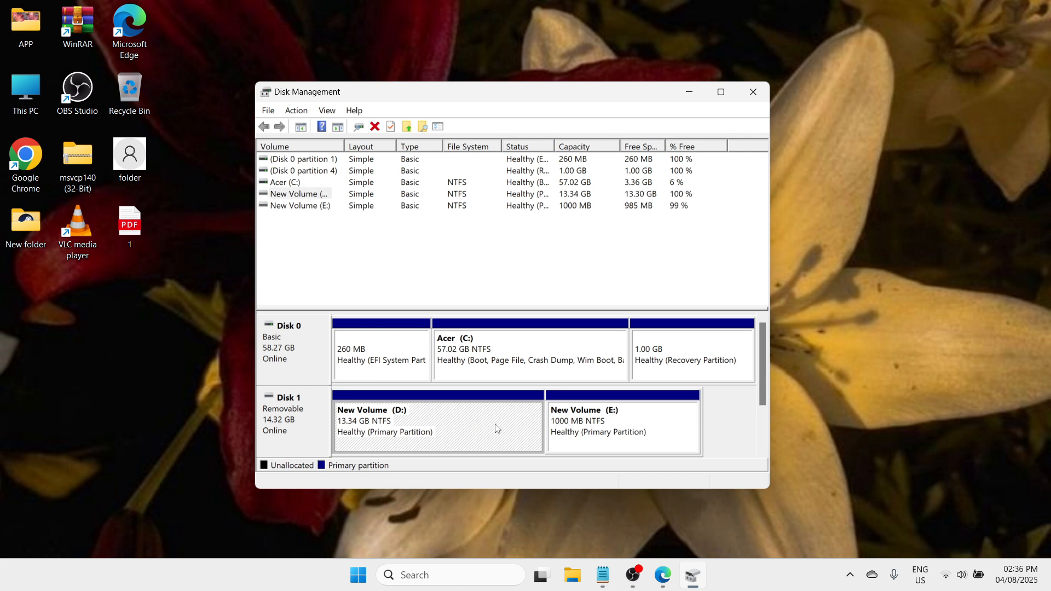
left_click(645, 436)
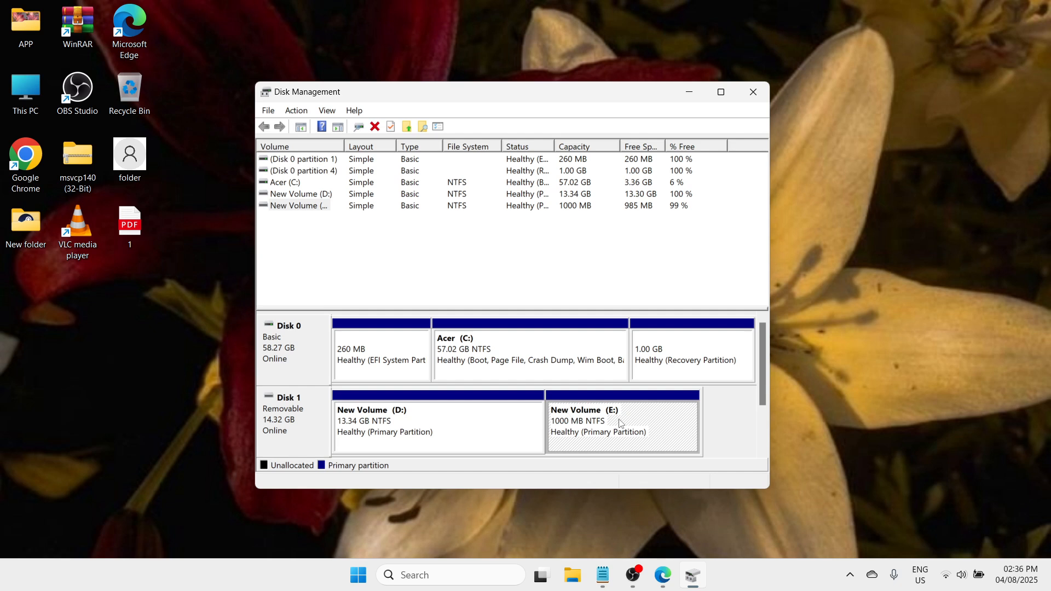
left_click(413, 430)
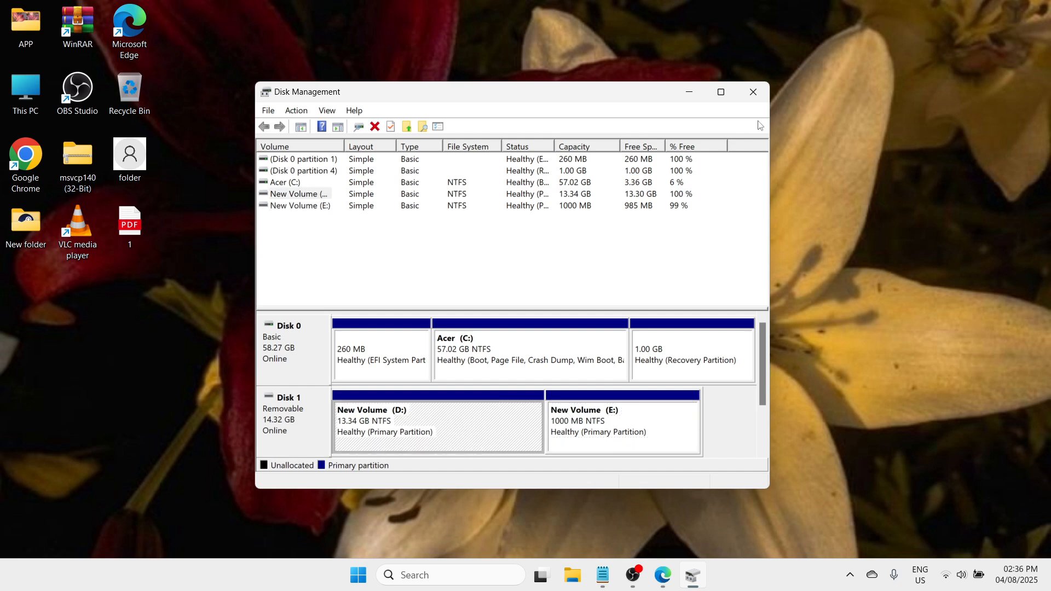
left_click(753, 92)
Check the D: and E: drives under This PC in File Explorer, and close the window
left_click(589, 578)
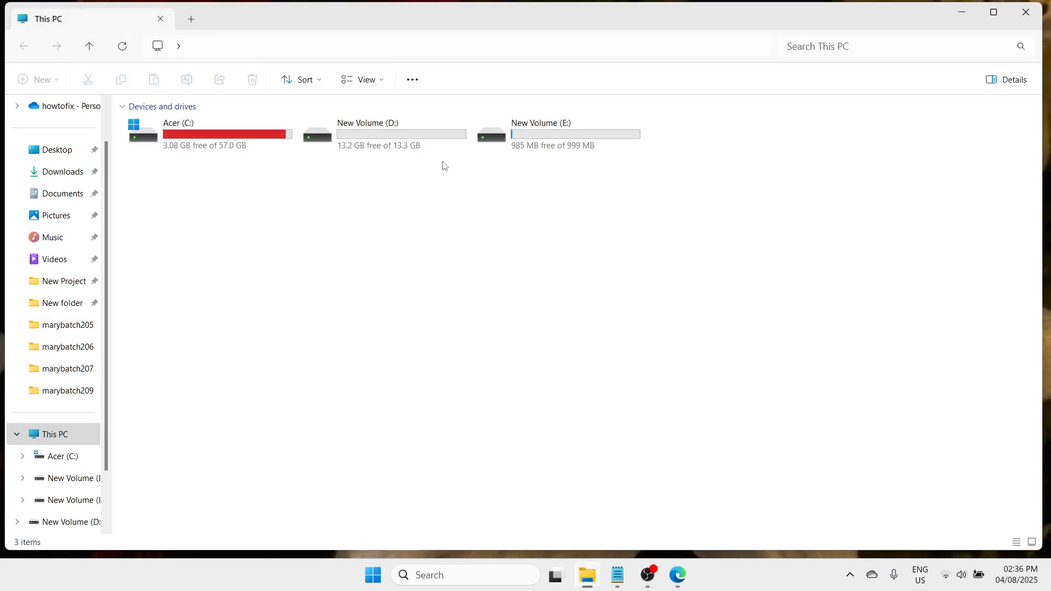
left_click(398, 136)
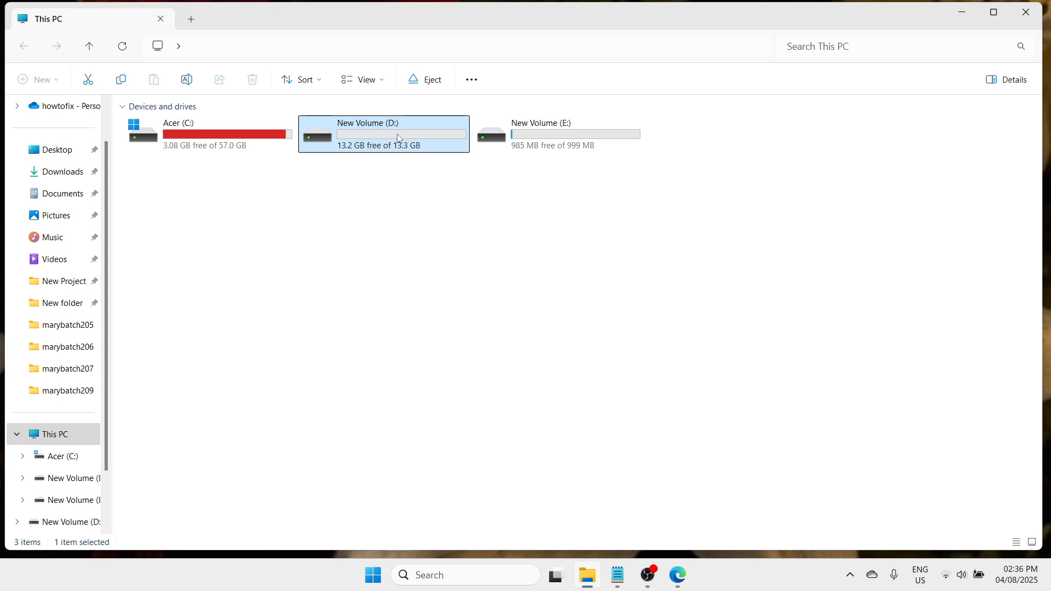
left_click(589, 143)
key("Left")
left_click(584, 130)
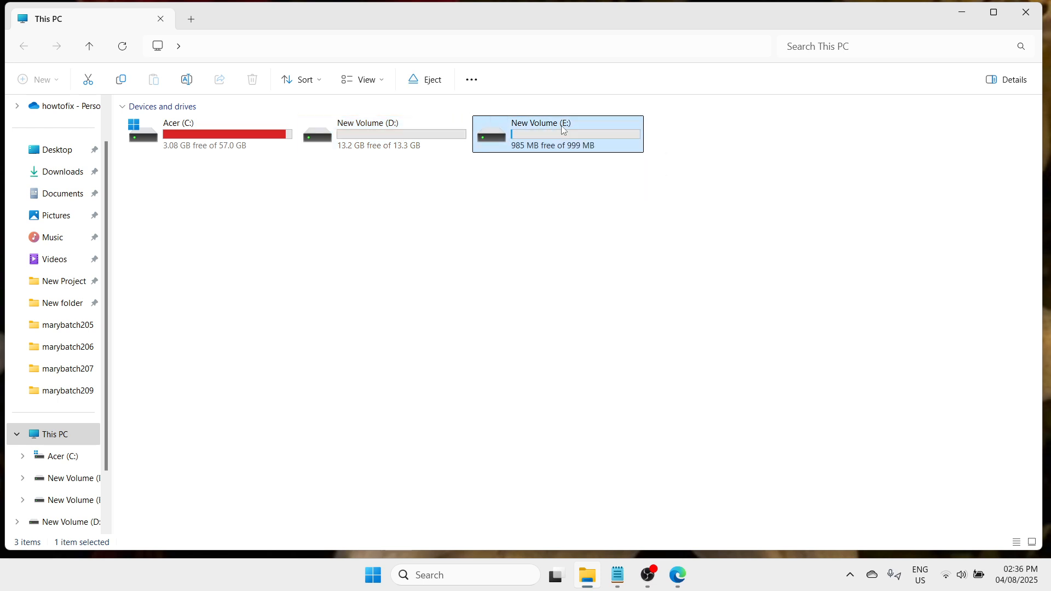
left_click(551, 345)
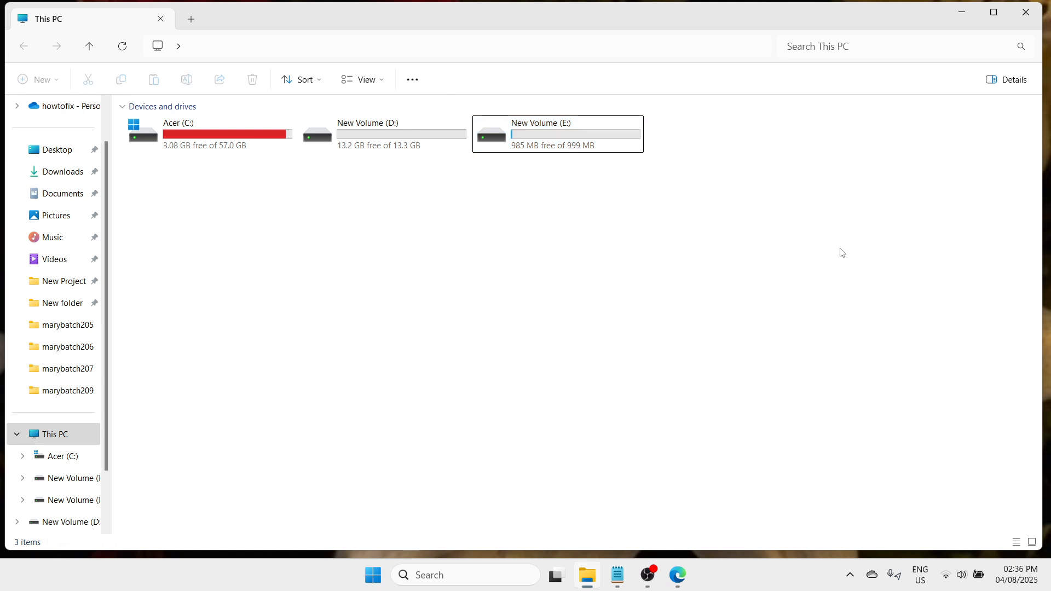
left_click(1040, 16)
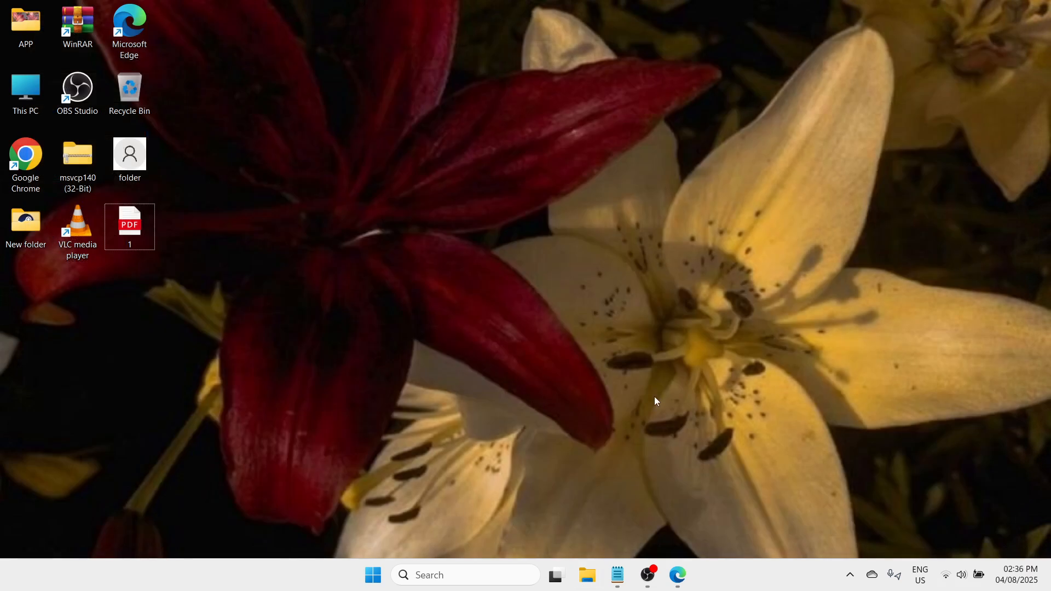
left_click(648, 579)
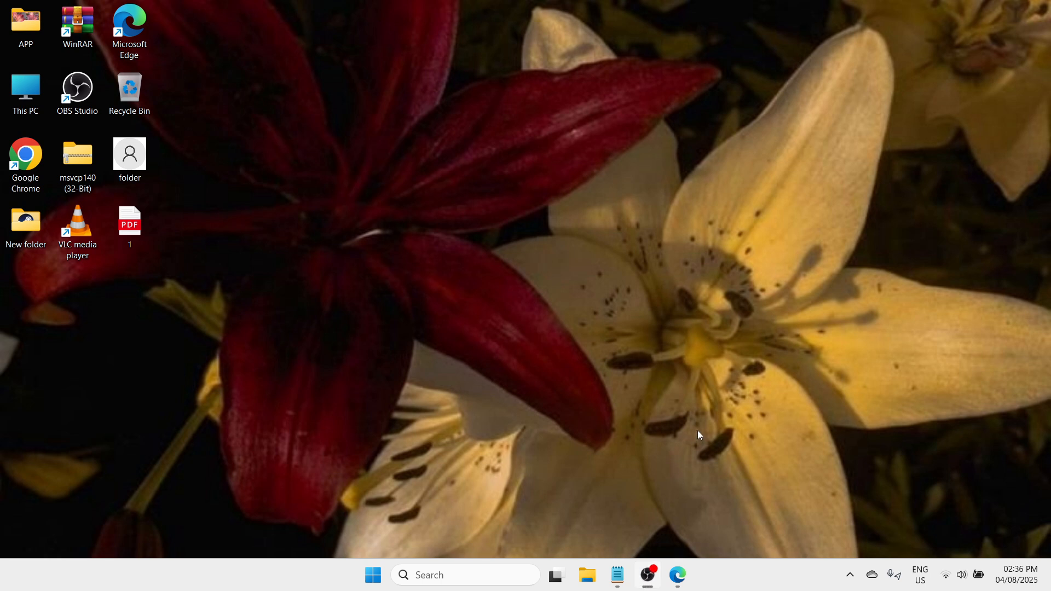